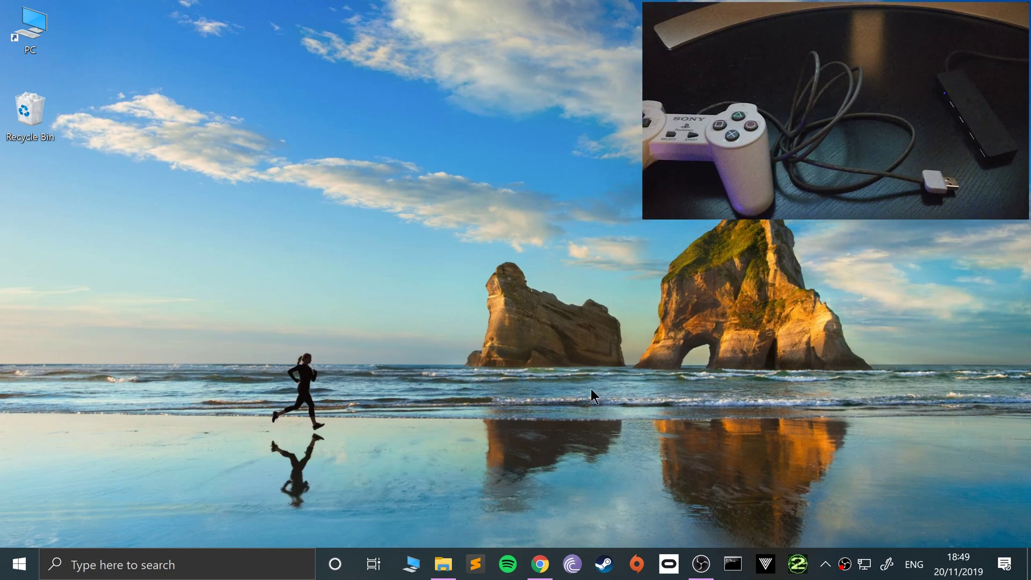
# - Open the USB game controllers setup, view the connected controller's test page, and close both dialogs
pyautogui.press('super')
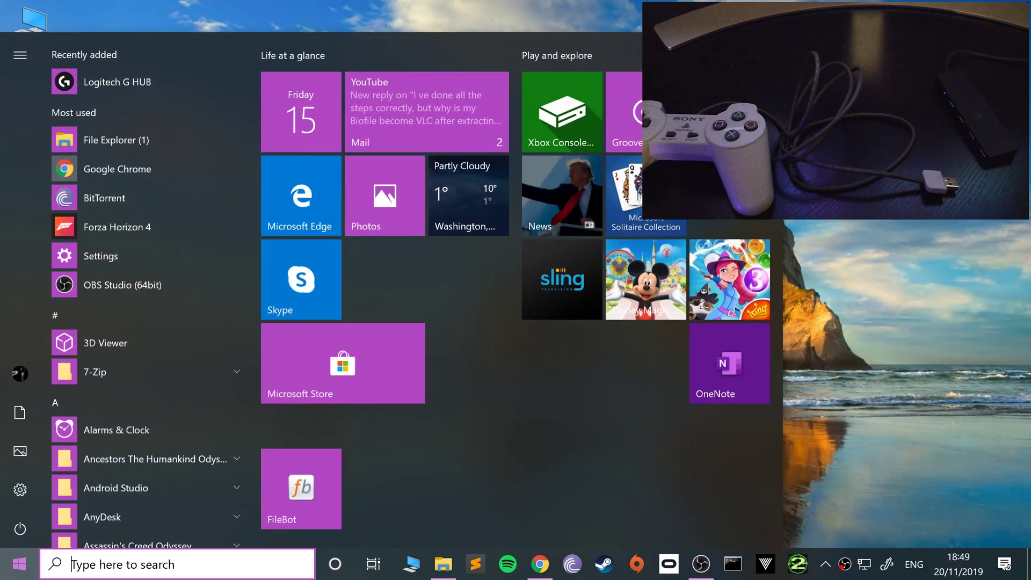
pyautogui.write('game')
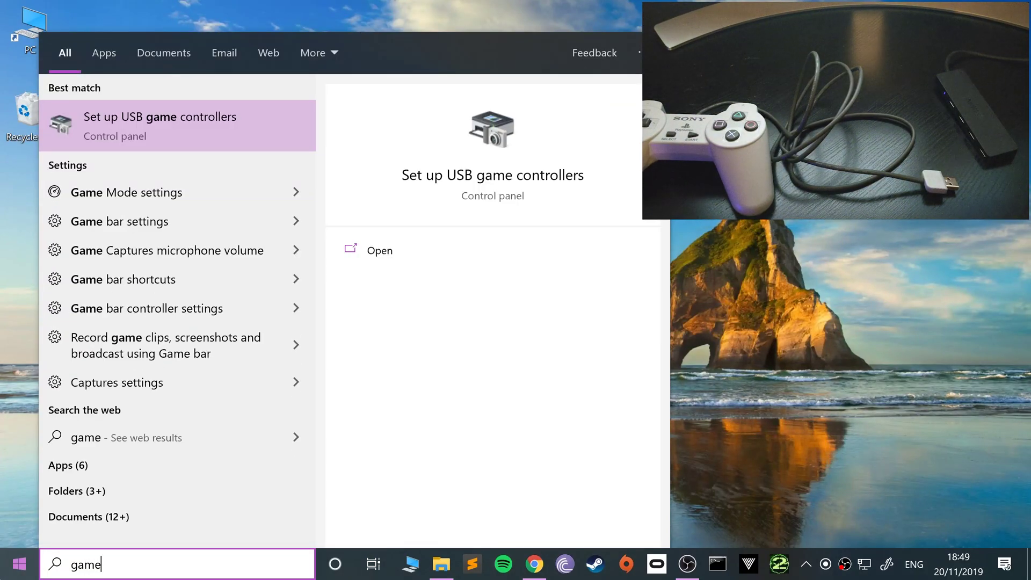
pyautogui.press('Return')
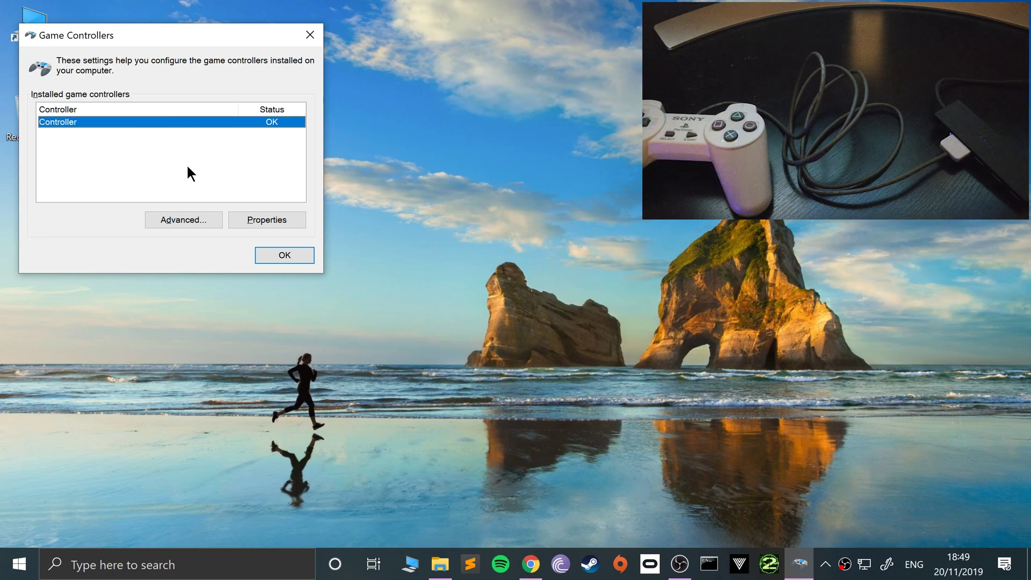
pyautogui.click(292, 215)
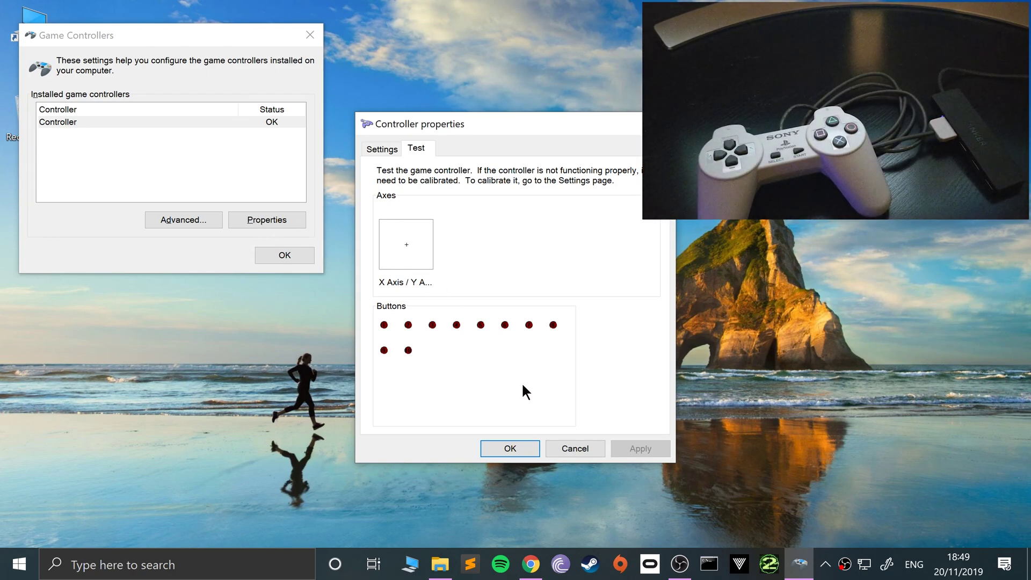
pyautogui.click(521, 448)
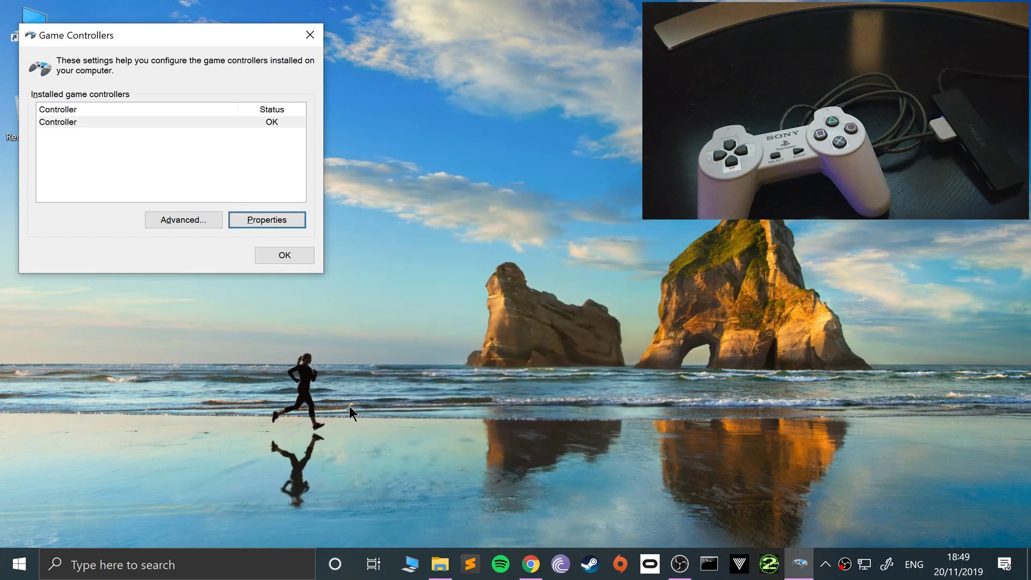
pyautogui.click(266, 253)
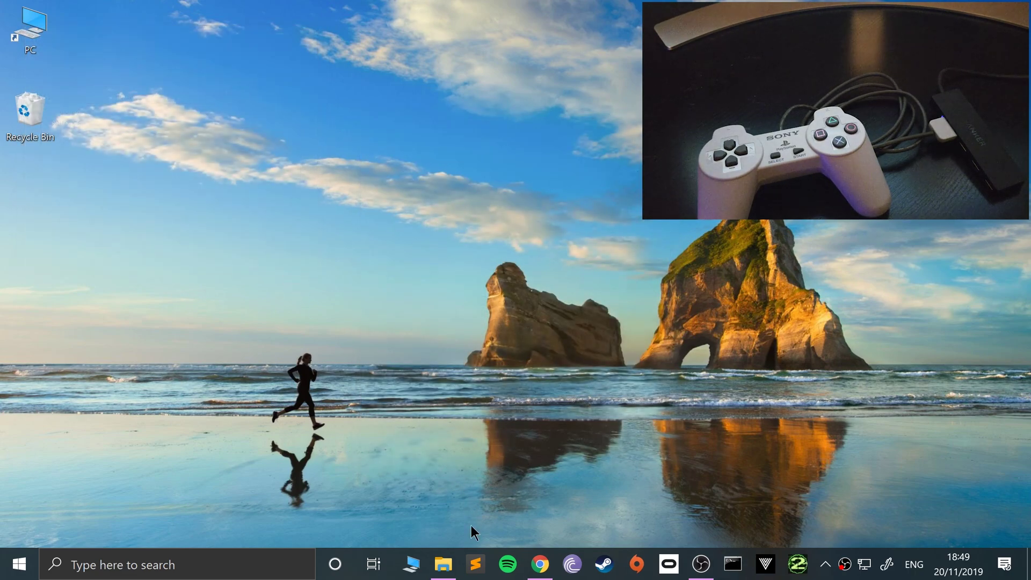
# - Launch ePSXe from the ePSXe205 folder and open the gamepad configuration for Port 1, Pad 1
pyautogui.click(440, 563)
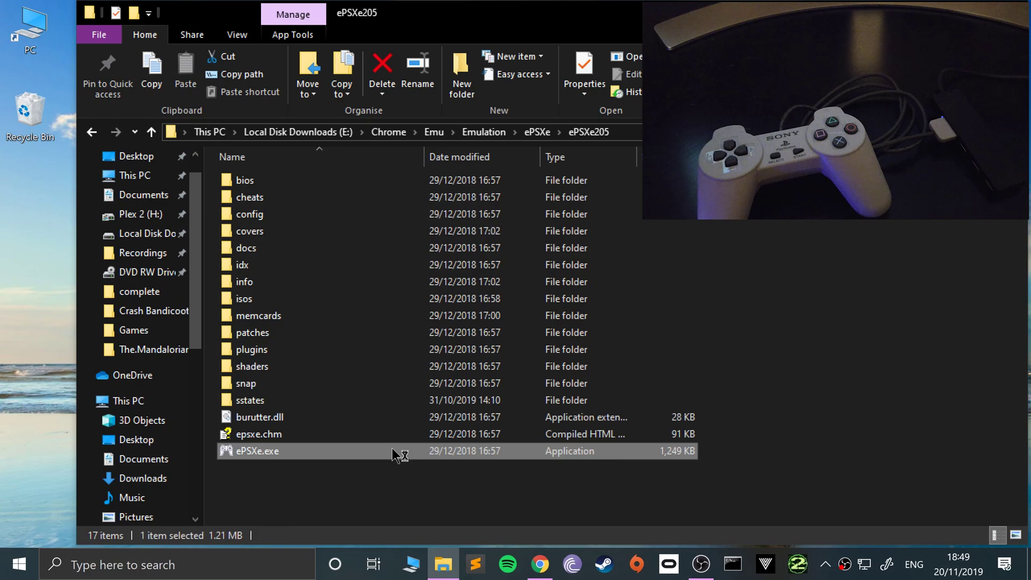
pyautogui.click(113, 78)
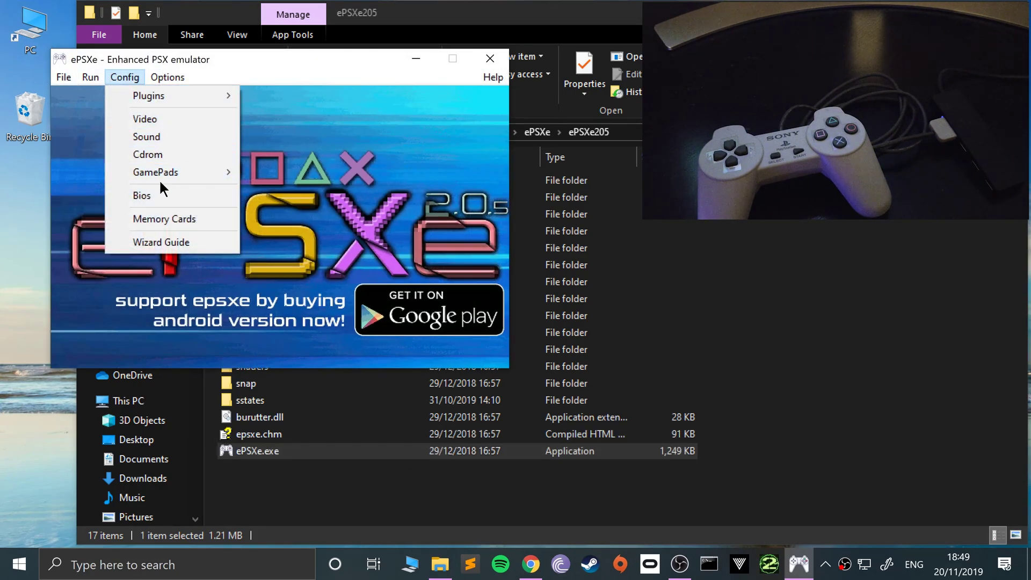
pyautogui.moveTo(159, 174)
pyautogui.moveTo(252, 176)
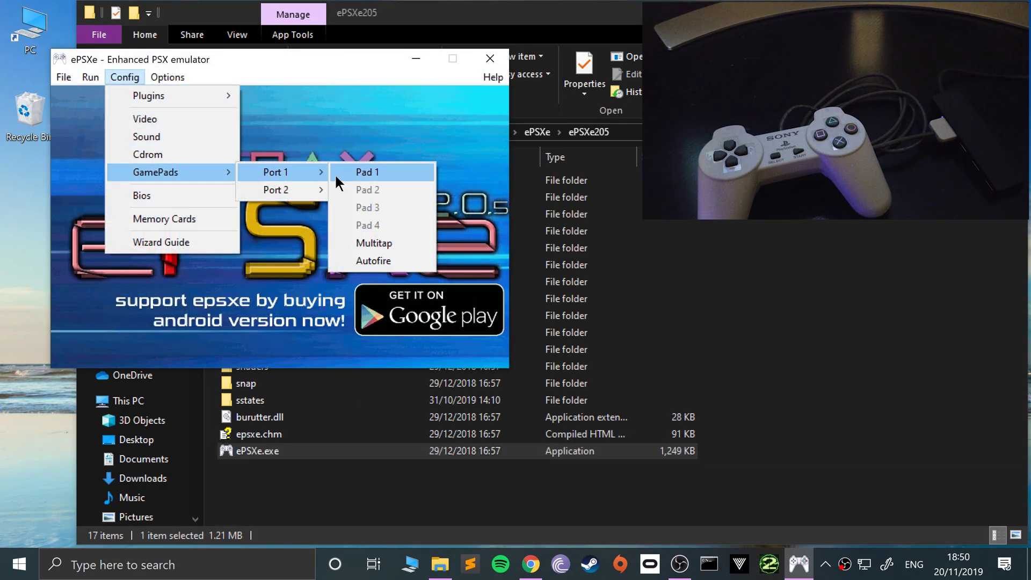
pyautogui.click(360, 172)
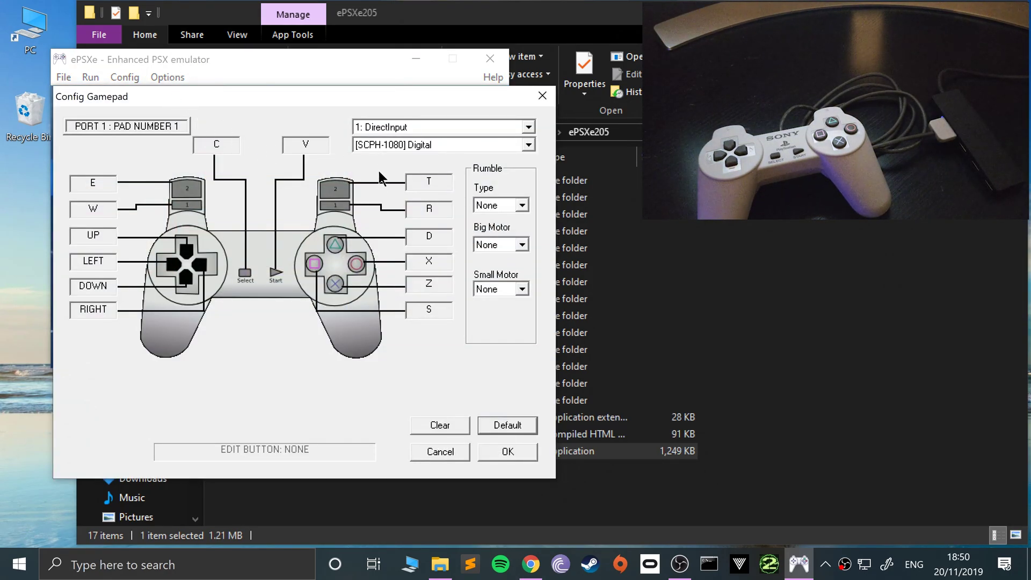
# - Try the [SCPH-1200] DualShock (F5) pad type and return the pad to [SCPH-1080] Digital
pyautogui.click(378, 145)
pyautogui.click(388, 188)
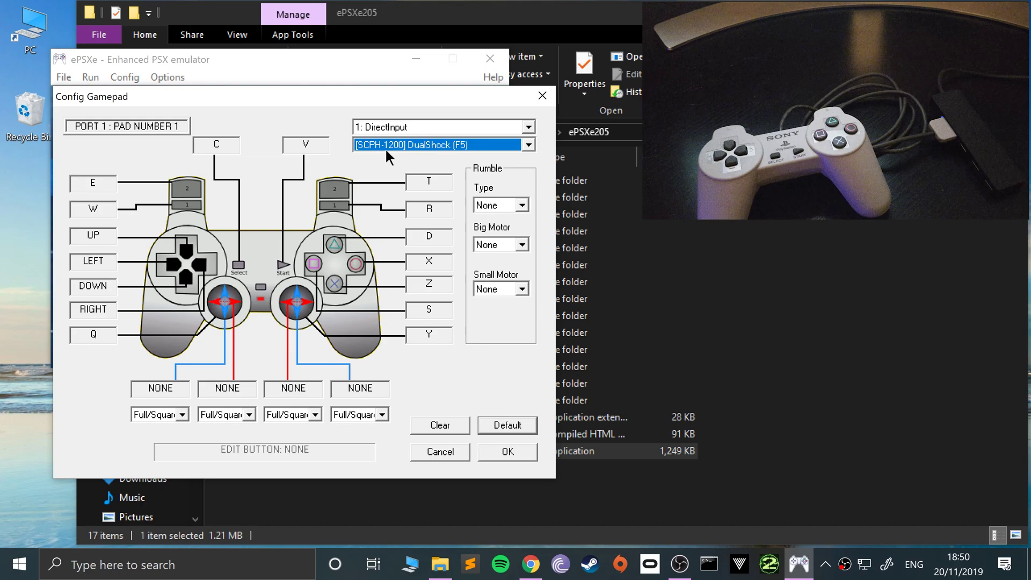
pyautogui.click(385, 147)
pyautogui.click(388, 159)
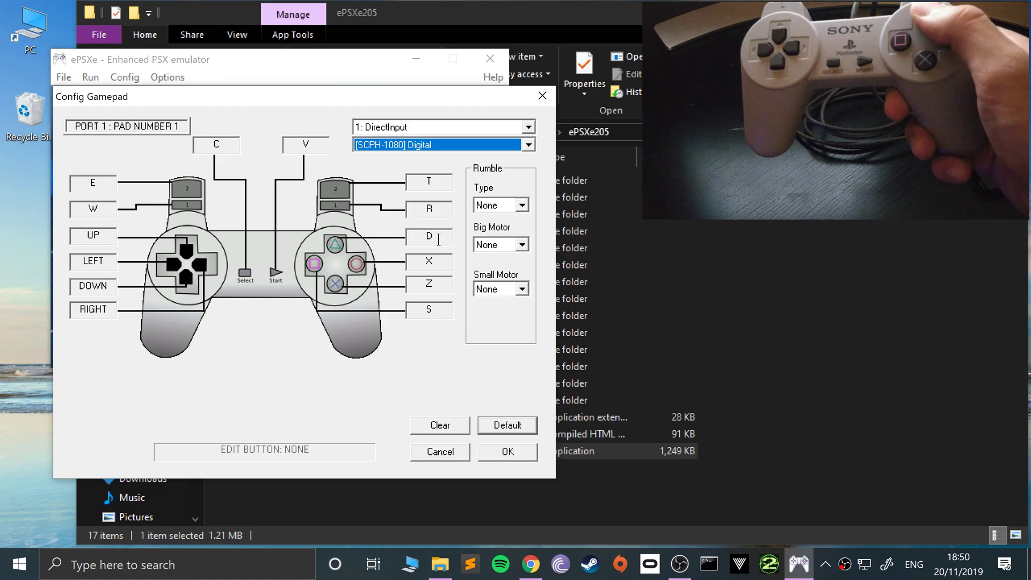
# - Map Triangle, Circle, X and Square to J1_B1 through J1_B4, and L2, R2, L1 and R1 to J1_B5 through J1_B8
pyautogui.click(419, 237)
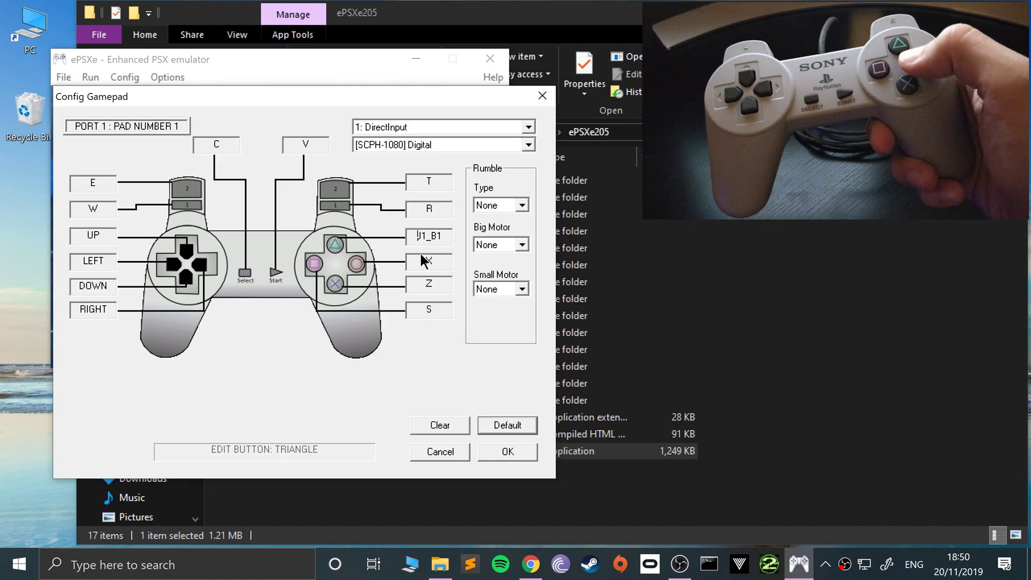
pyautogui.click(421, 255)
pyautogui.click(428, 283)
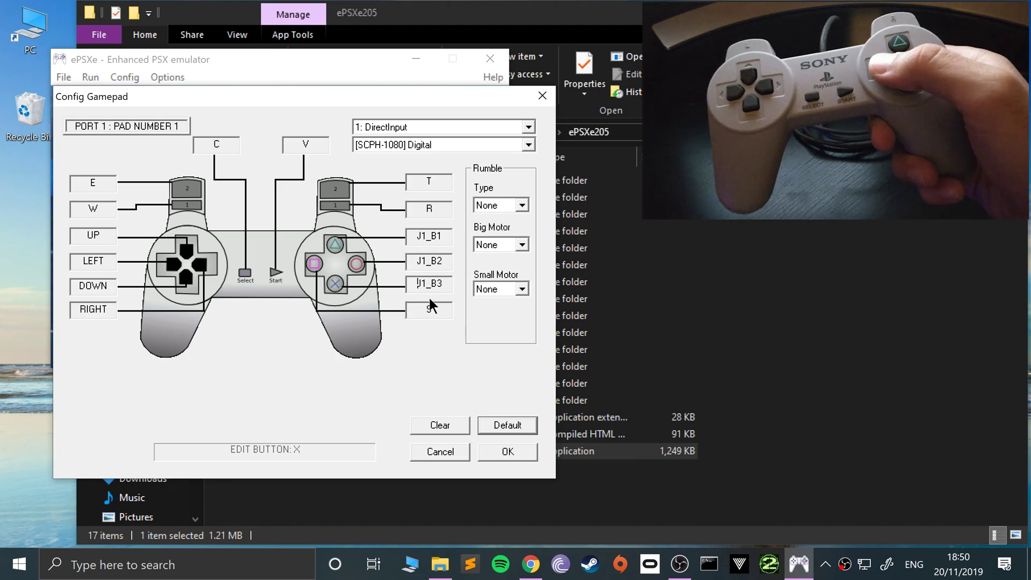
pyautogui.click(429, 307)
pyautogui.click(423, 213)
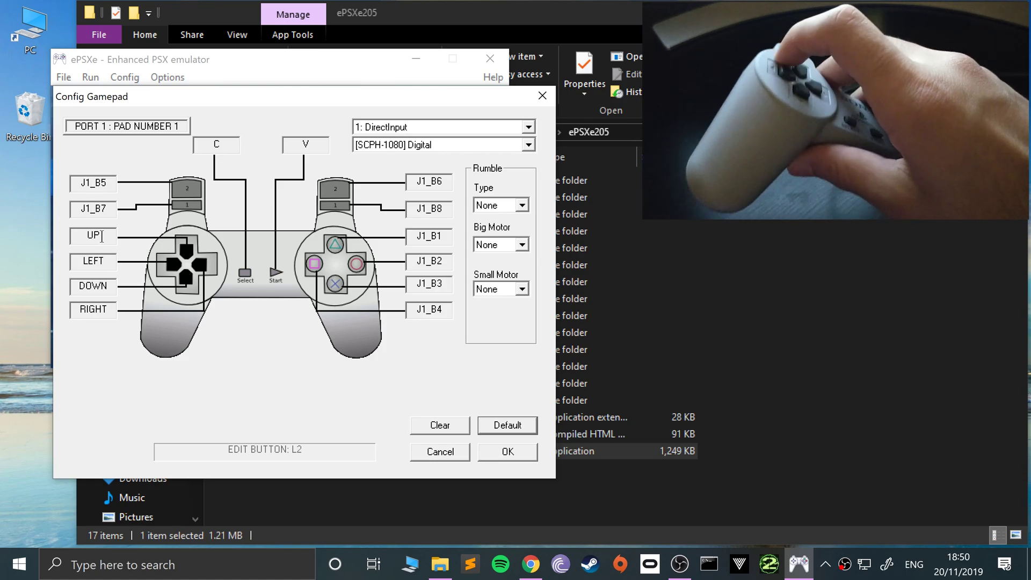
# - Map the D-pad to J1_UP, J1_LEFT, J1_DOWN and J1_RIGHT, Select to J1_B9 and Start to J1_B10, and save the configuration
pyautogui.click(92, 265)
pyautogui.click(91, 288)
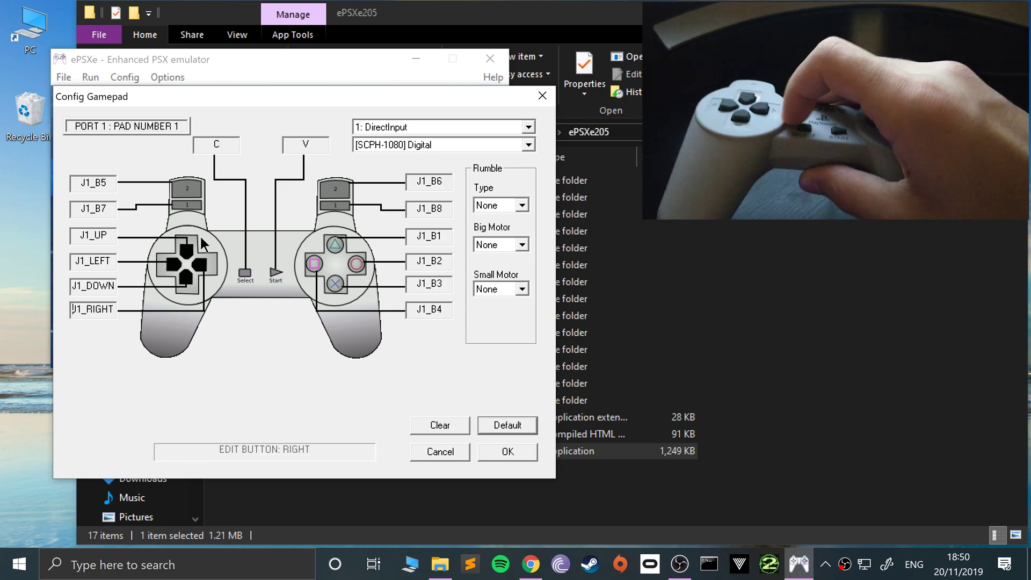
pyautogui.click(217, 144)
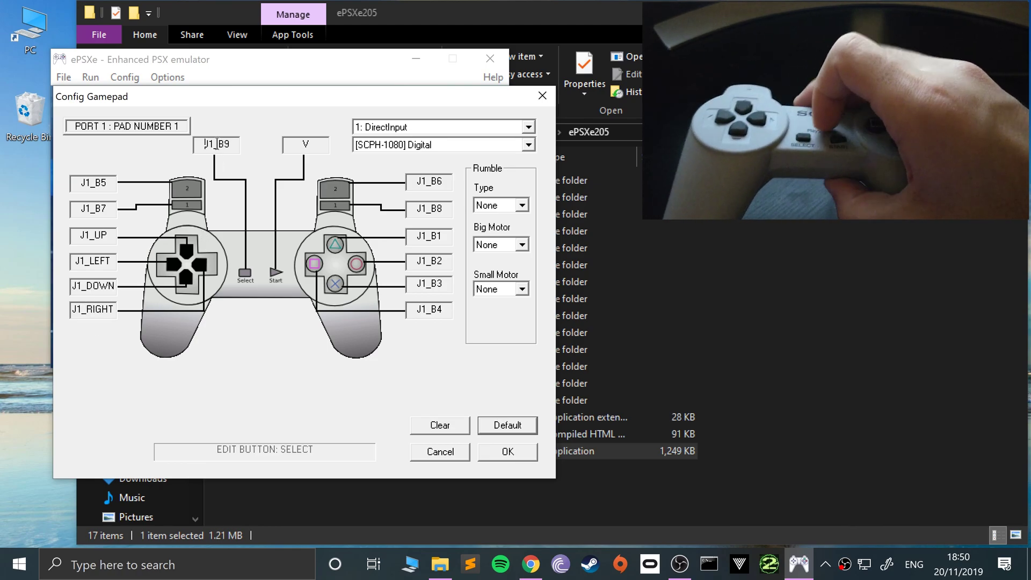
pyautogui.click(309, 143)
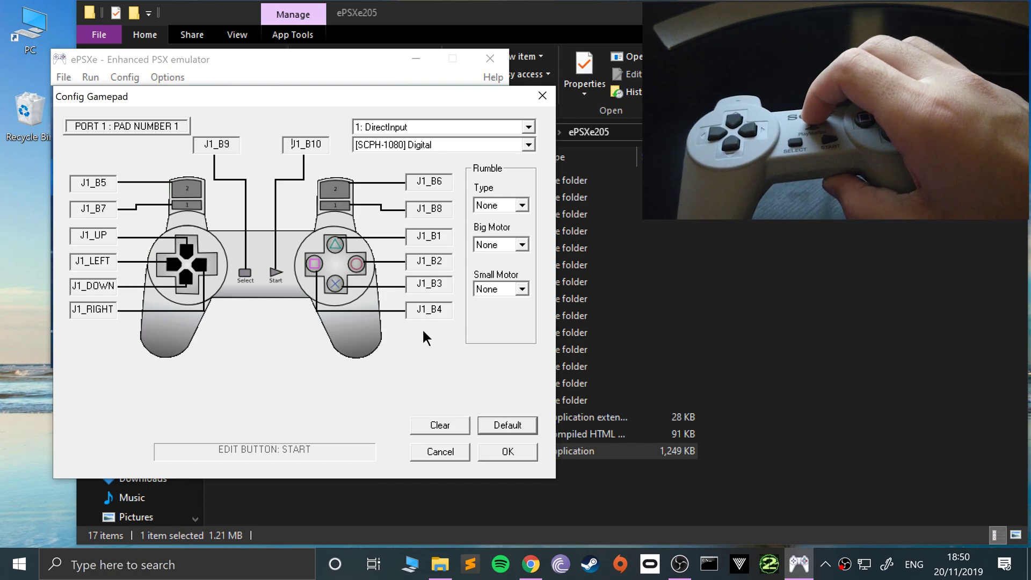
pyautogui.click(514, 450)
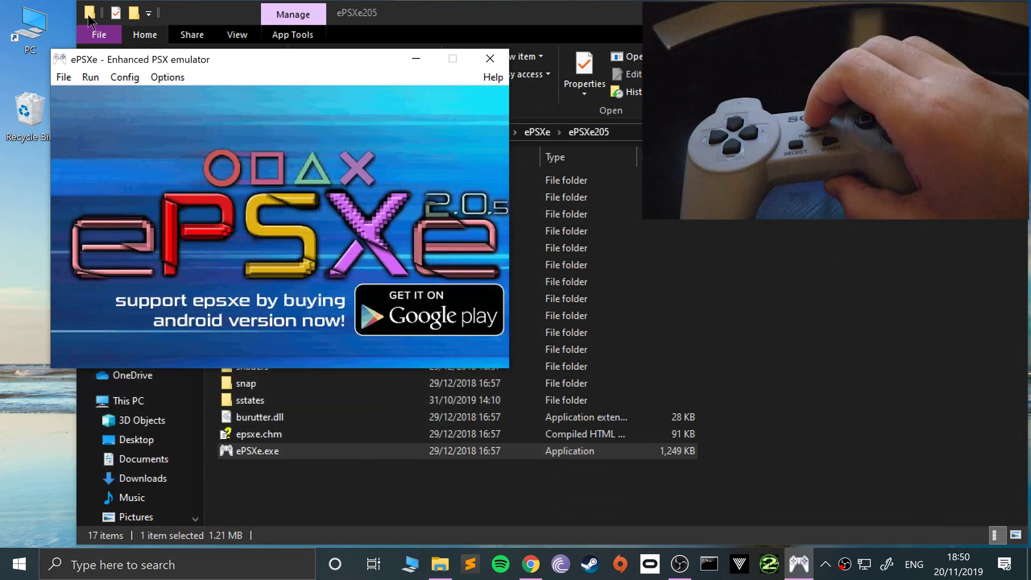
# - Run the Crash Bandicoot.bin ISO in the emulator
pyautogui.click(95, 75)
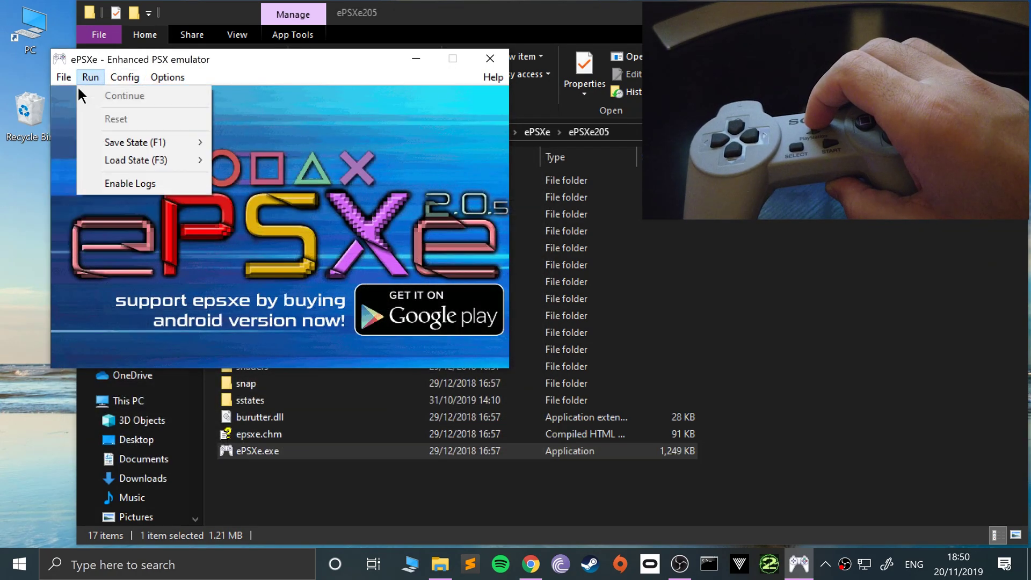
pyautogui.click(72, 109)
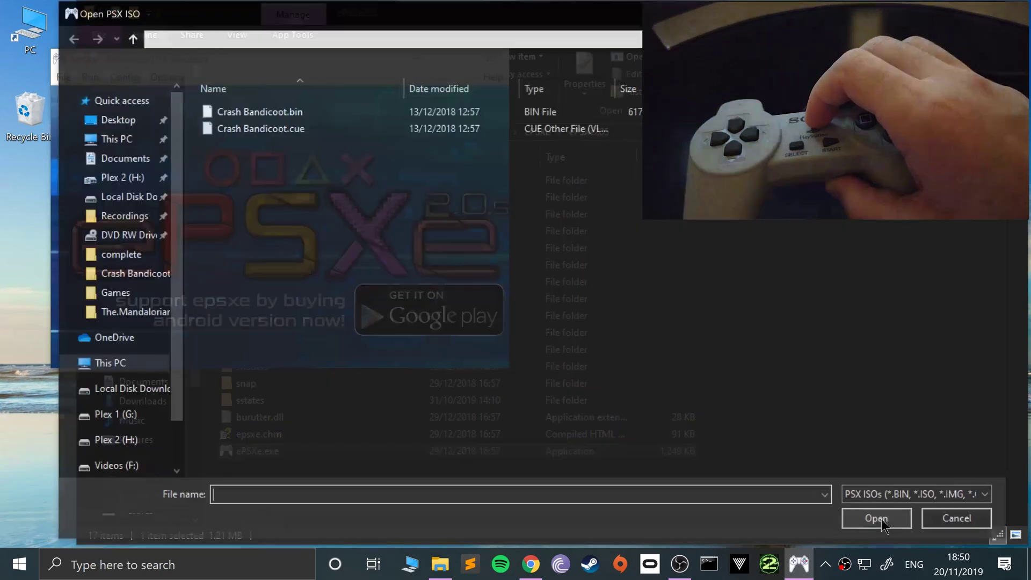
pyautogui.doubleClick(378, 110)
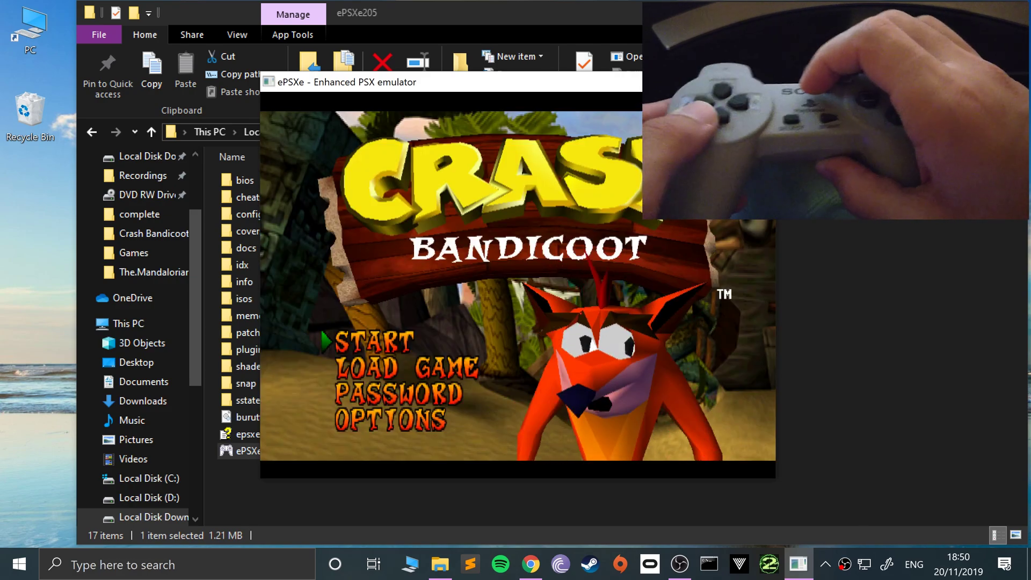
# - Test moving down and up through the Crash Bandicoot title menu, and choose START to begin the game
pyautogui.press('Down')
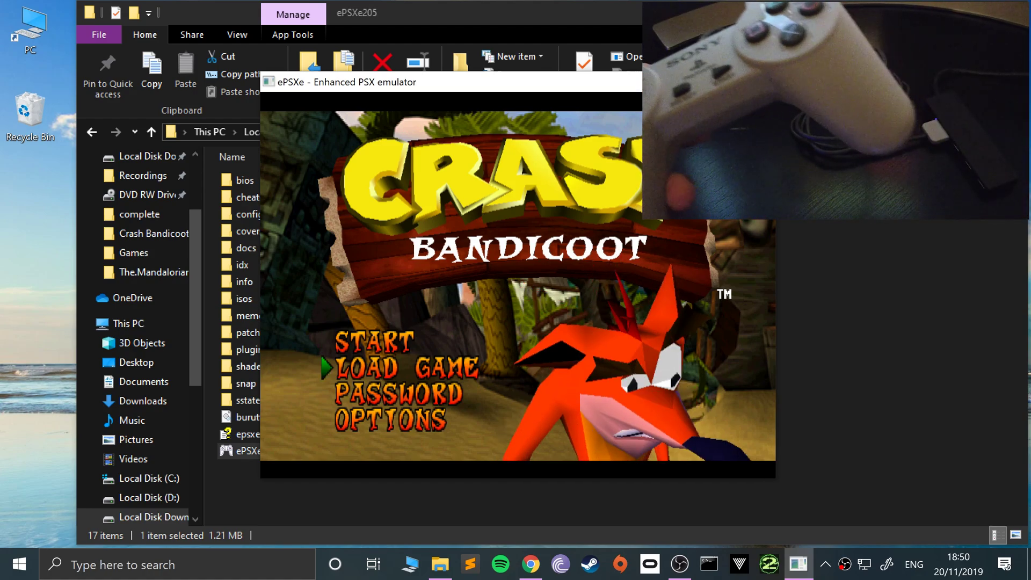
pyautogui.press('Down')
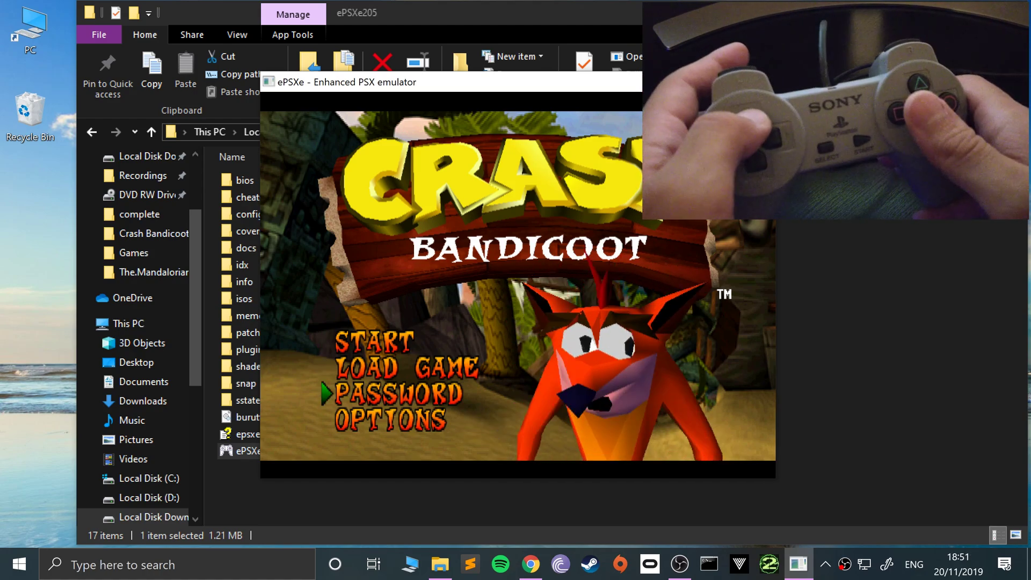
pyautogui.press('Up')
pyautogui.press('Up')
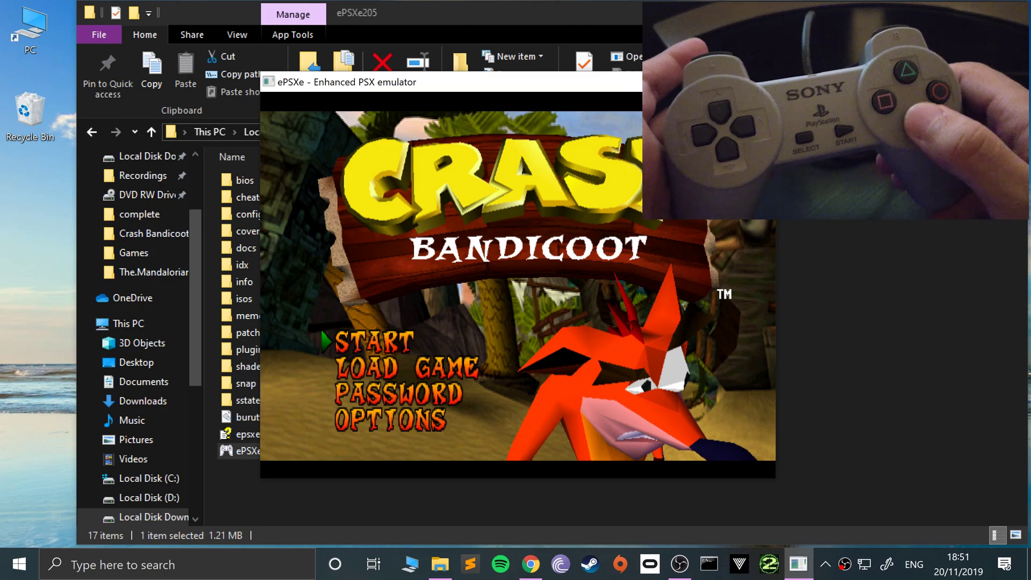
pyautogui.press('Return')
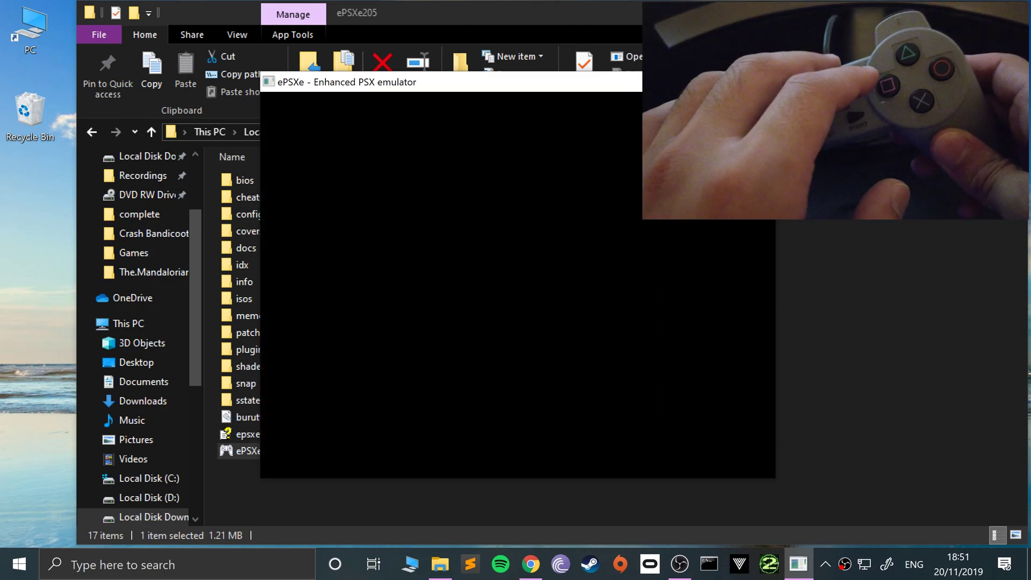